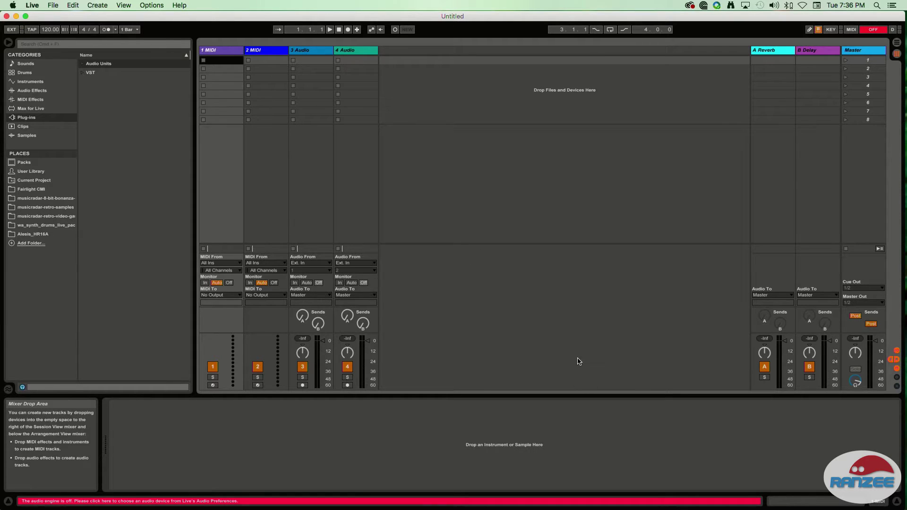
# Open Live's Audio preferences and check which audio input devices are available
pyautogui.rightClick(435, 184)
pyautogui.click(424, 184)
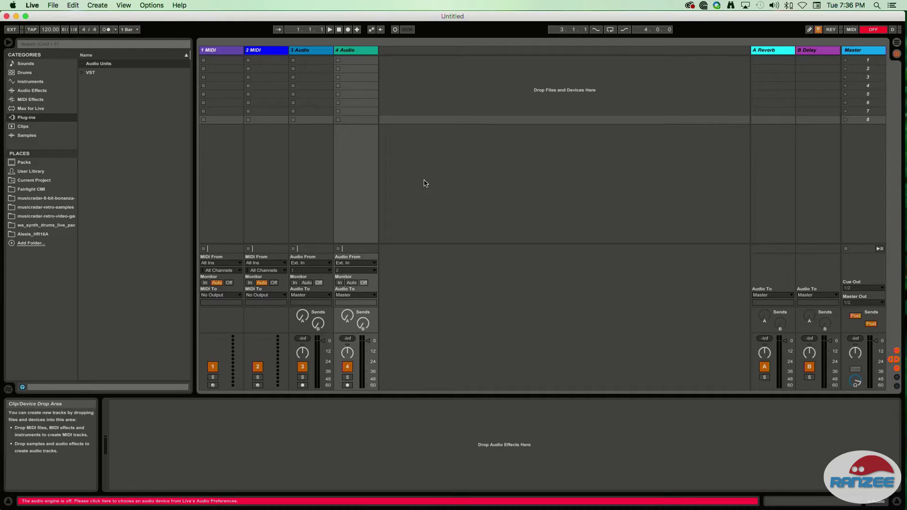
pyautogui.press('super+comma')
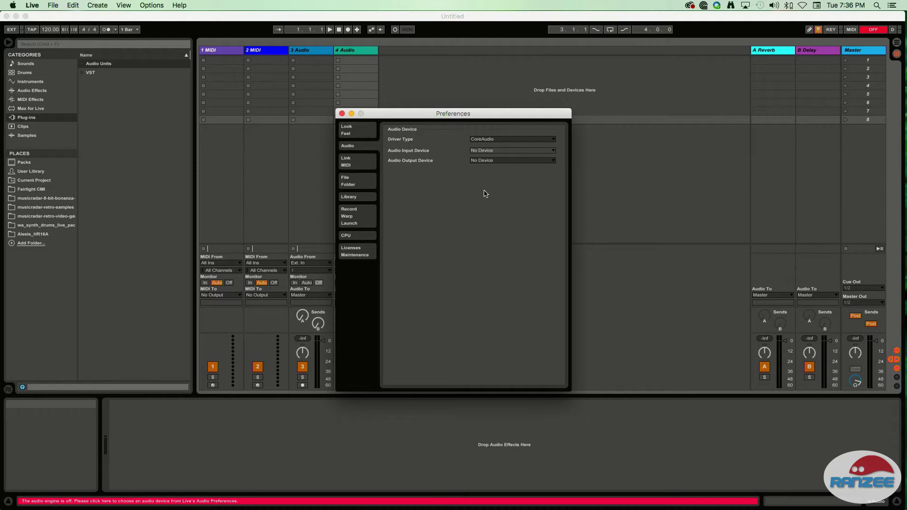
pyautogui.click(487, 150)
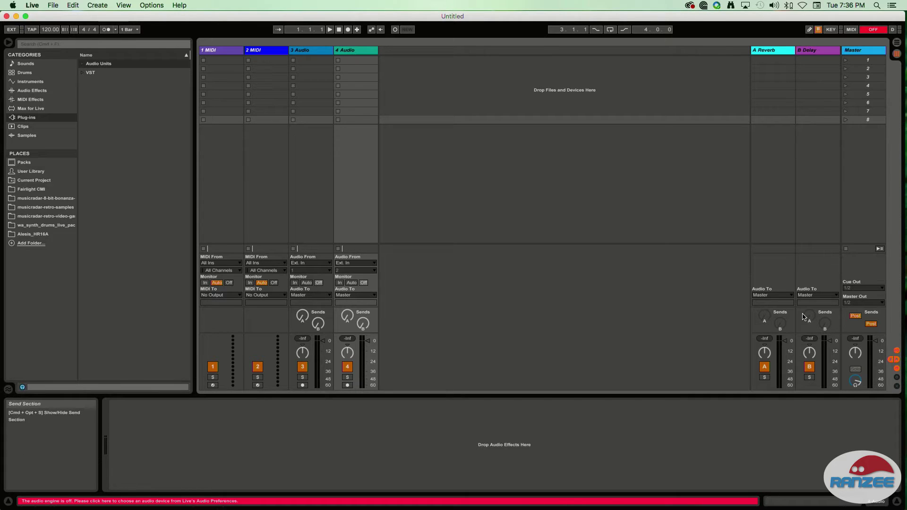
# Open the Utilities folder from the Dock's Applications stack
pyautogui.moveTo(900, 378)
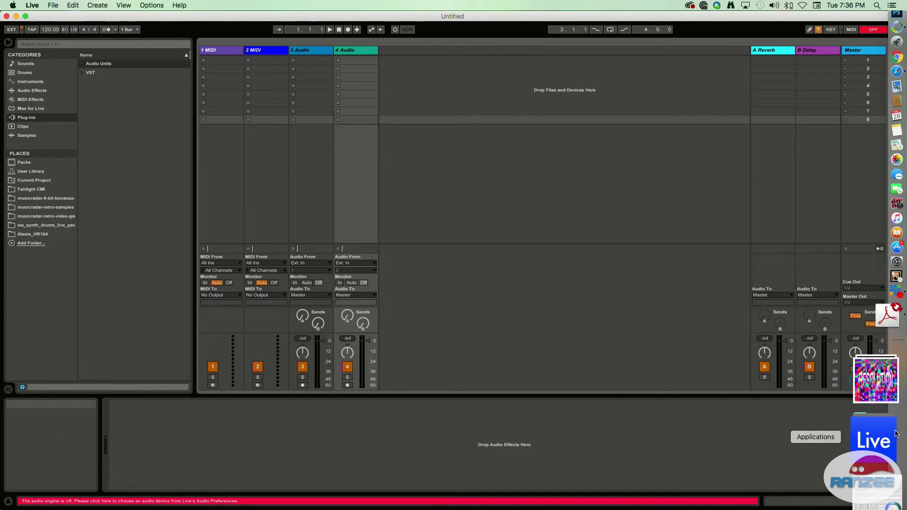
pyautogui.click(887, 436)
pyautogui.scroll(-5, 710, 388)
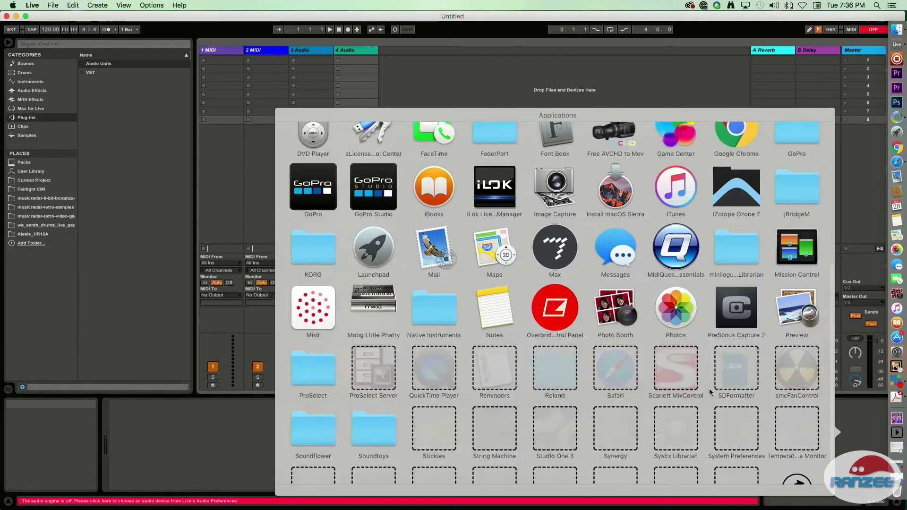
pyautogui.click(617, 459)
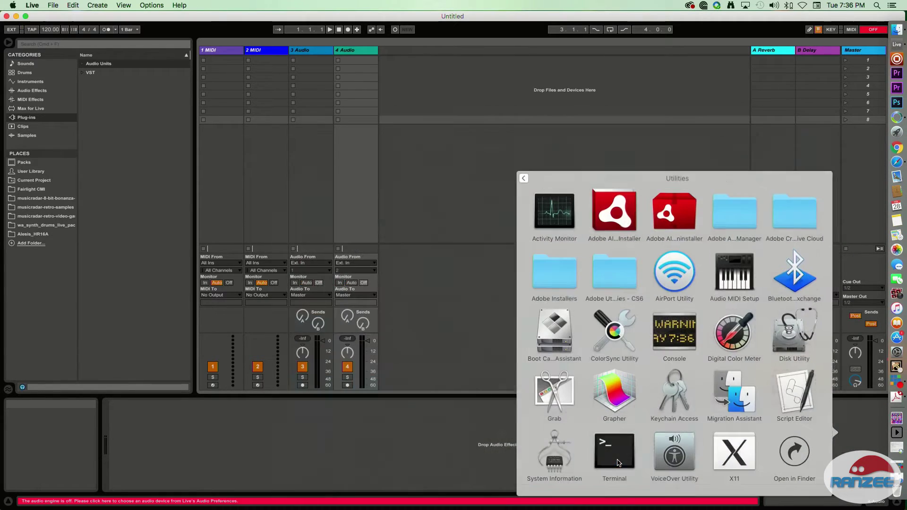
# Launch Audio MIDI Setup and move and enlarge the Audio Devices window
pyautogui.click(741, 276)
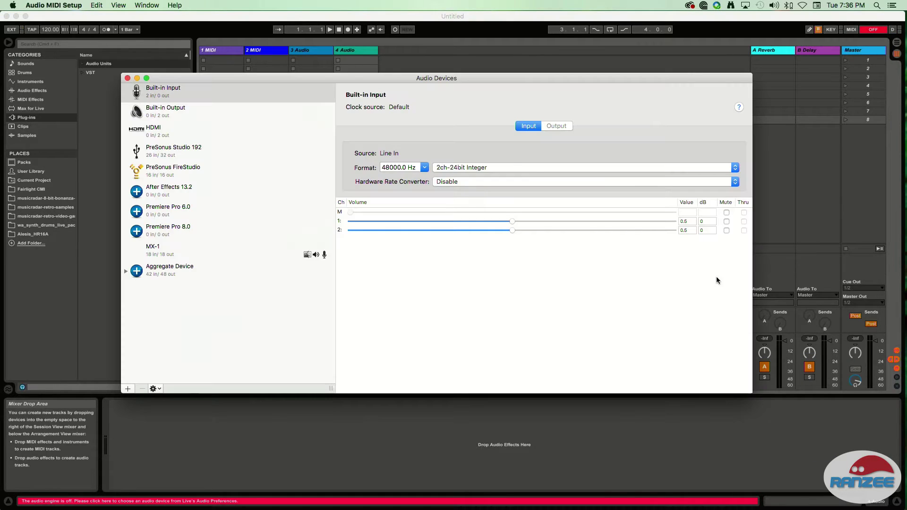
pyautogui.moveTo(402, 77); pyautogui.dragTo(405, 64)
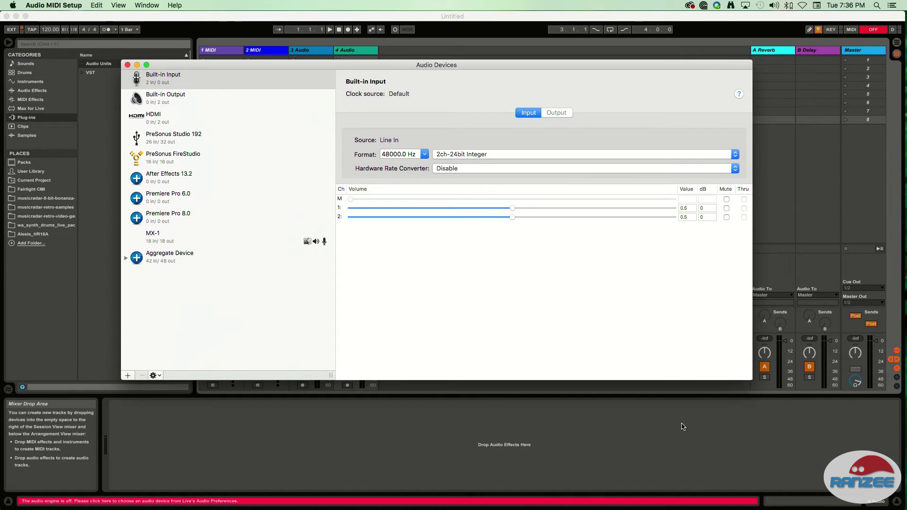
pyautogui.moveTo(751, 379); pyautogui.dragTo(754, 392)
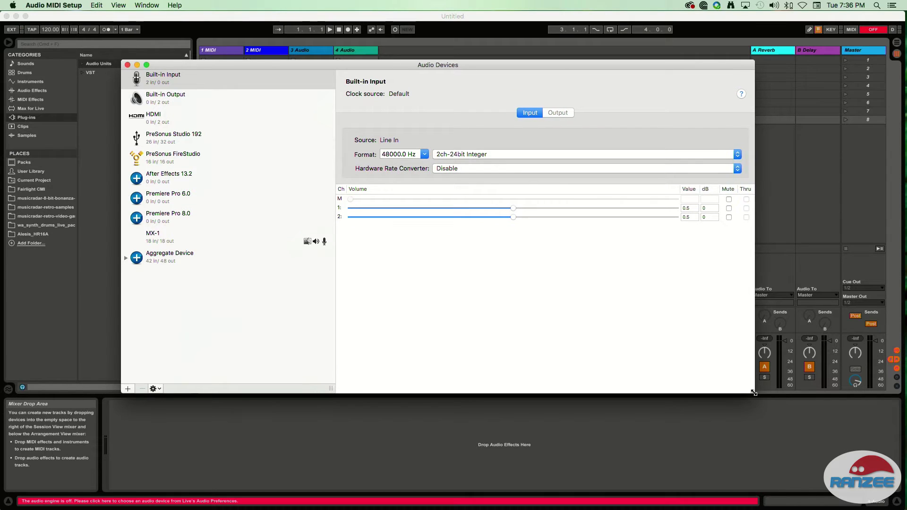
# Create a new Aggregate Device and tick MX-1 as its first subdevice
pyautogui.click(127, 389)
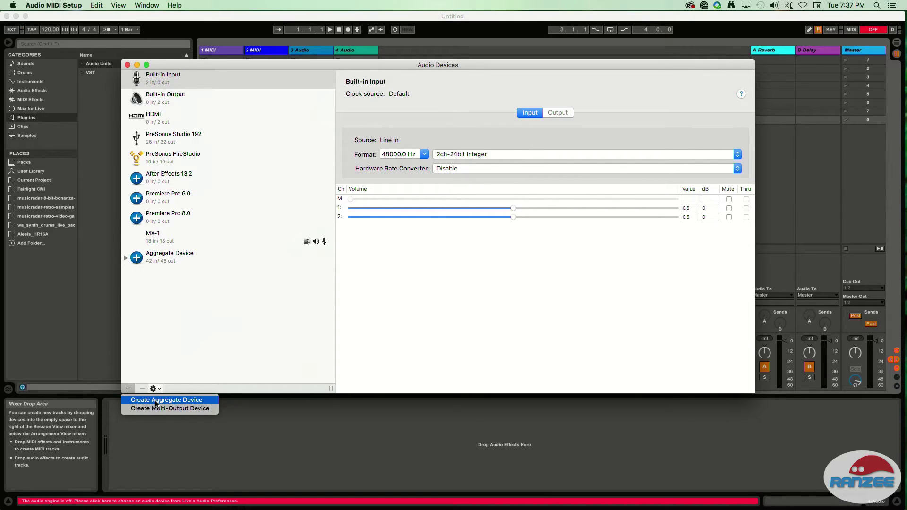
pyautogui.click(186, 402)
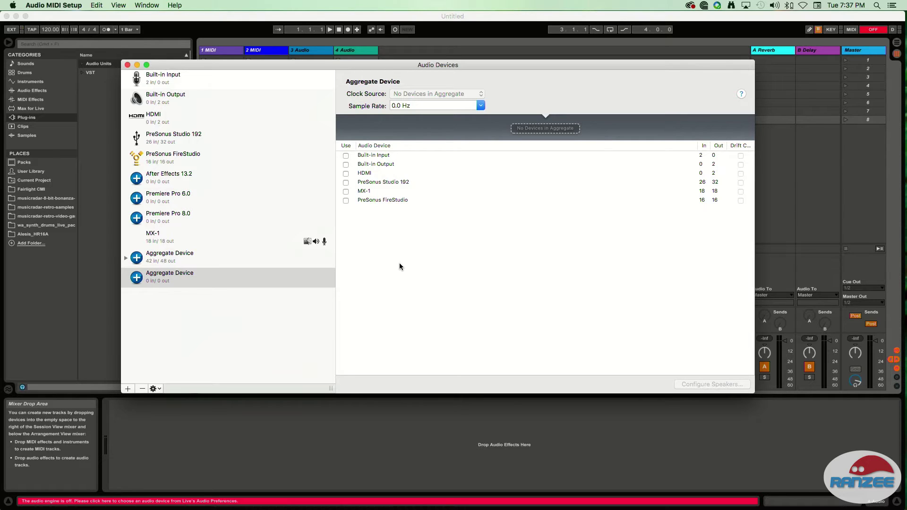
pyautogui.click(346, 191)
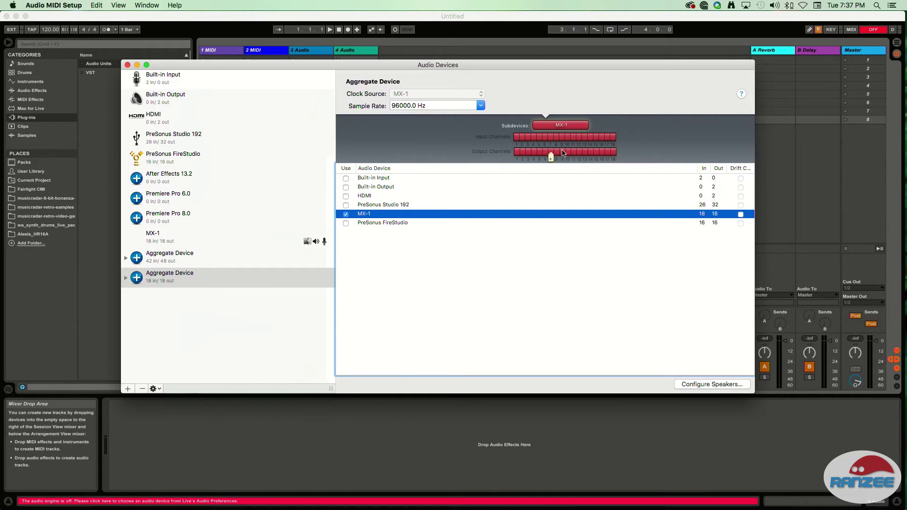
# Add PreSonus FireStudio and PreSonus Studio 192 beside MX-1, reaching 60 in/66 out
pyautogui.click(602, 156)
pyautogui.click(345, 222)
pyautogui.click(345, 223)
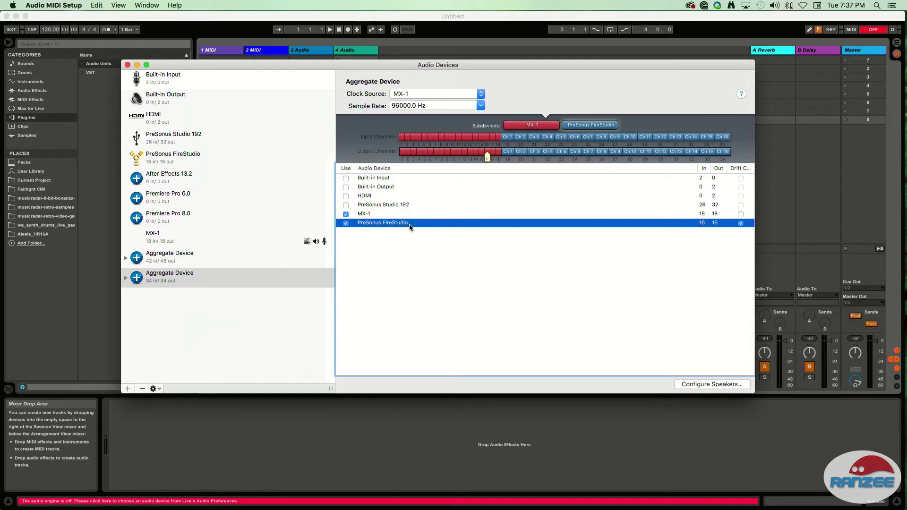
pyautogui.click(345, 205)
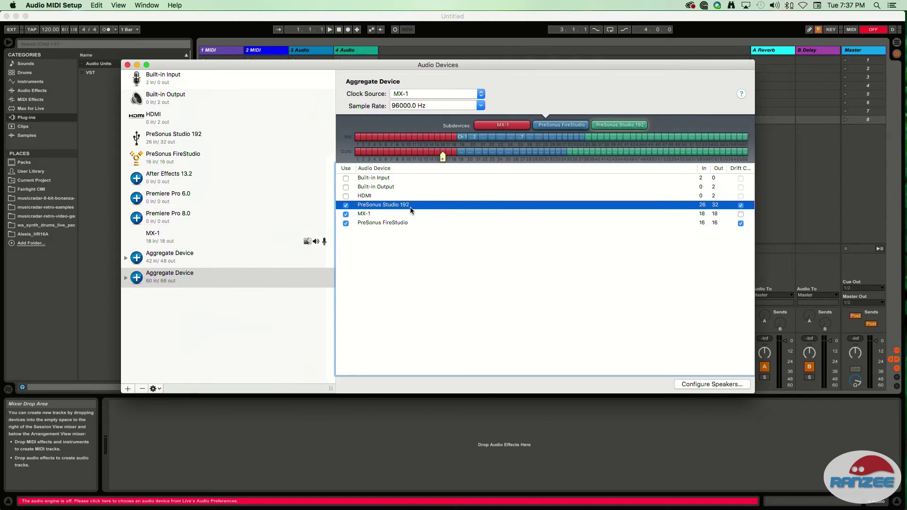
pyautogui.click(740, 215)
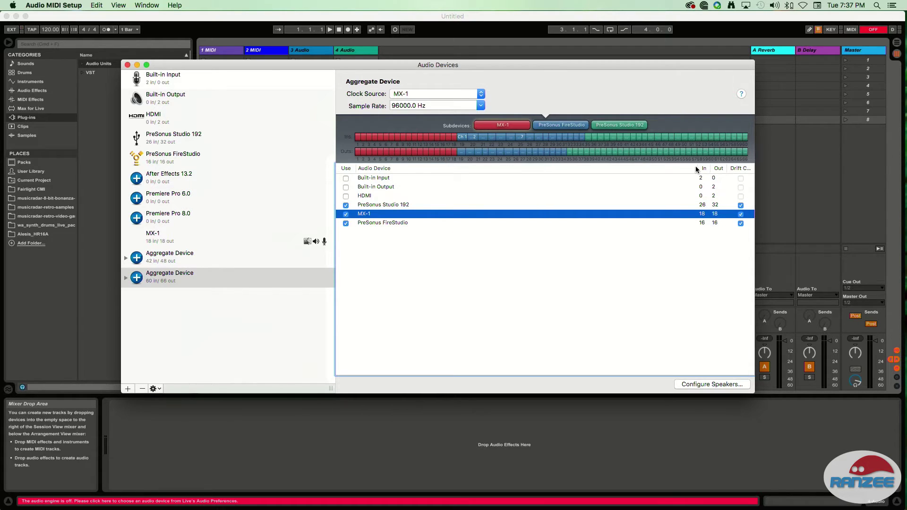
# Narrow the Audio Device name column and widen Drift Correction until its heading reads fully
pyautogui.moveTo(696, 169); pyautogui.dragTo(603, 169)
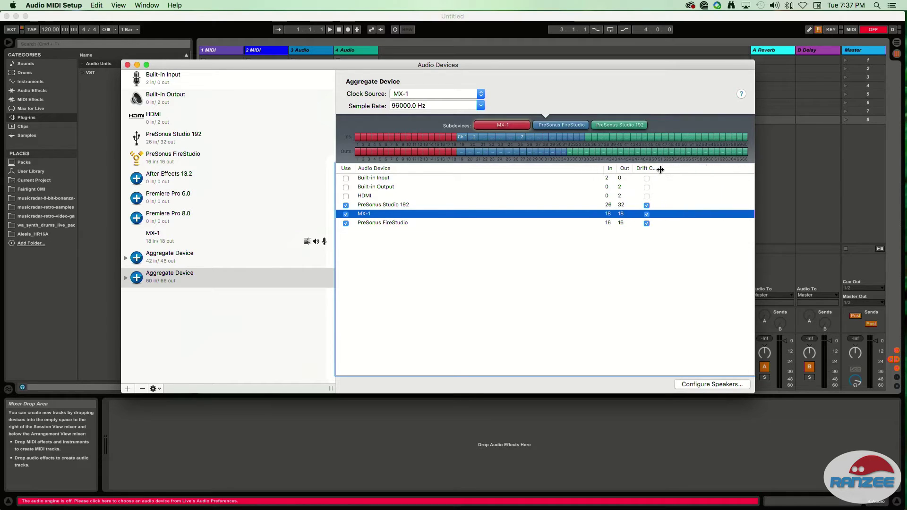
pyautogui.moveTo(660, 169); pyautogui.dragTo(679, 169)
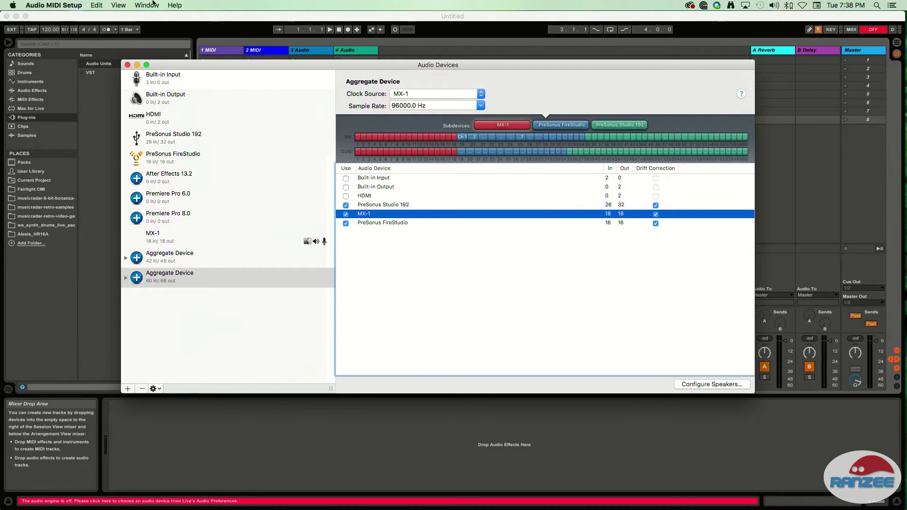
# Quit Live with Cmd+Q and relaunch it from the Dock
pyautogui.press('super+q')
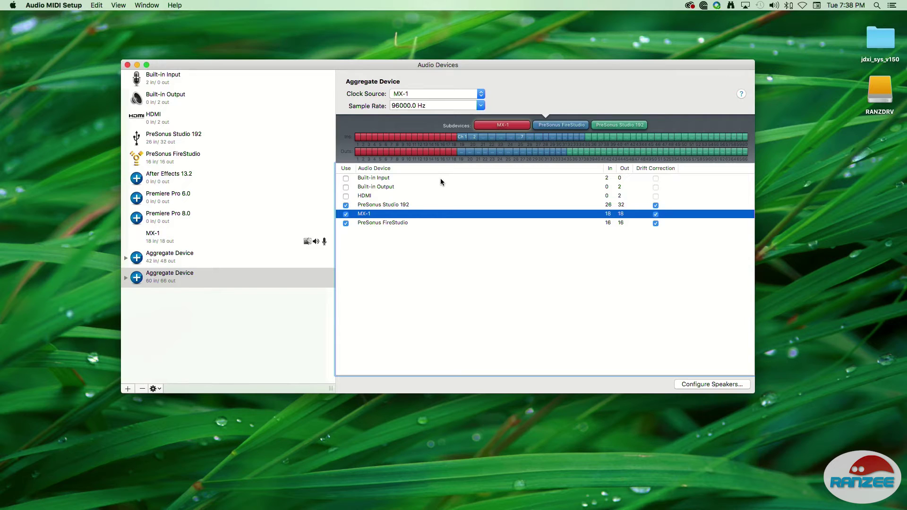
pyautogui.moveTo(881, 55)
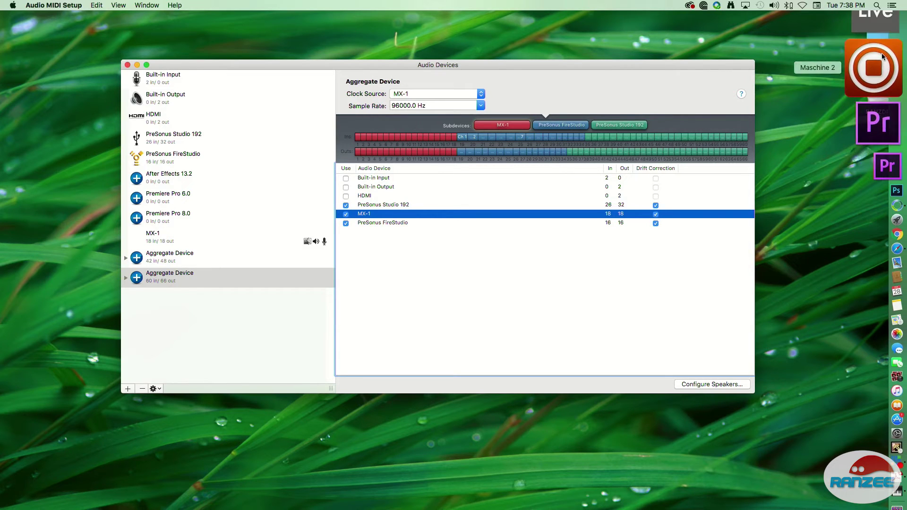
pyautogui.click(882, 56)
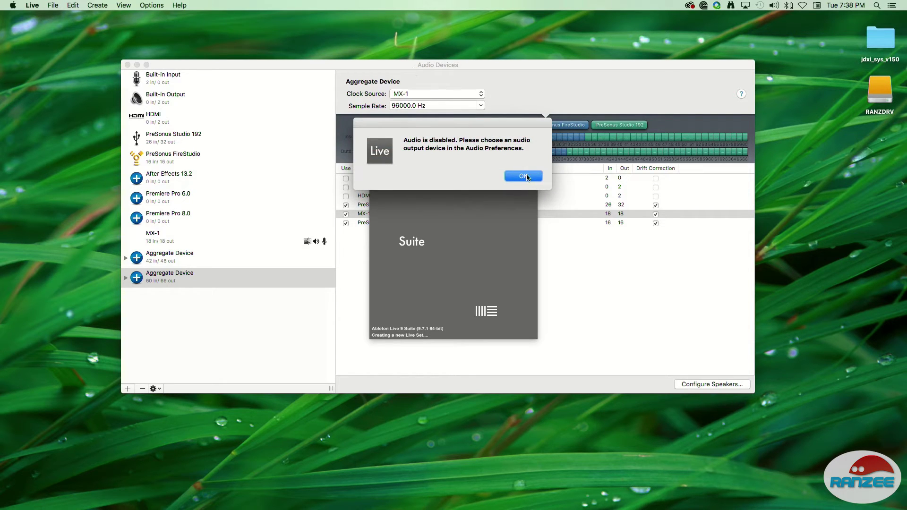
# Dismiss the audio warning and set both audio input and output to Aggregate Device (60 In, 66 Out)
pyautogui.click(523, 177)
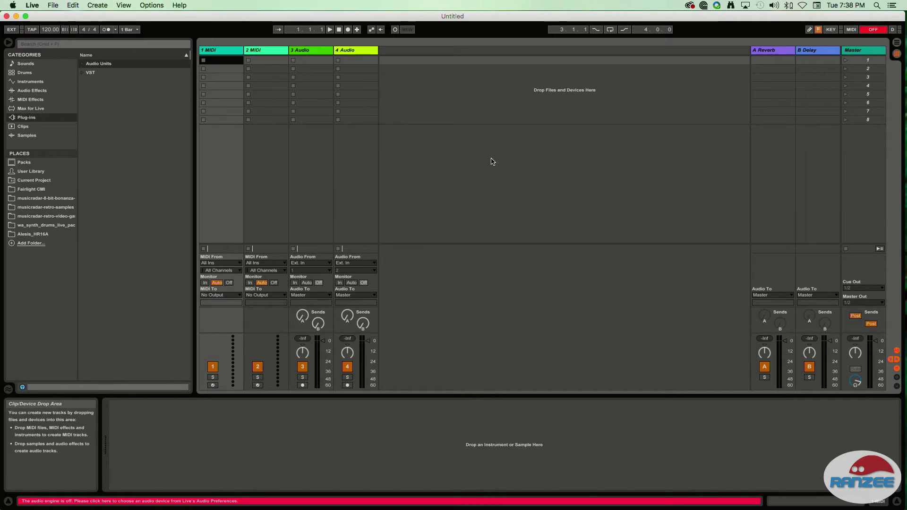
pyautogui.press('super+comma')
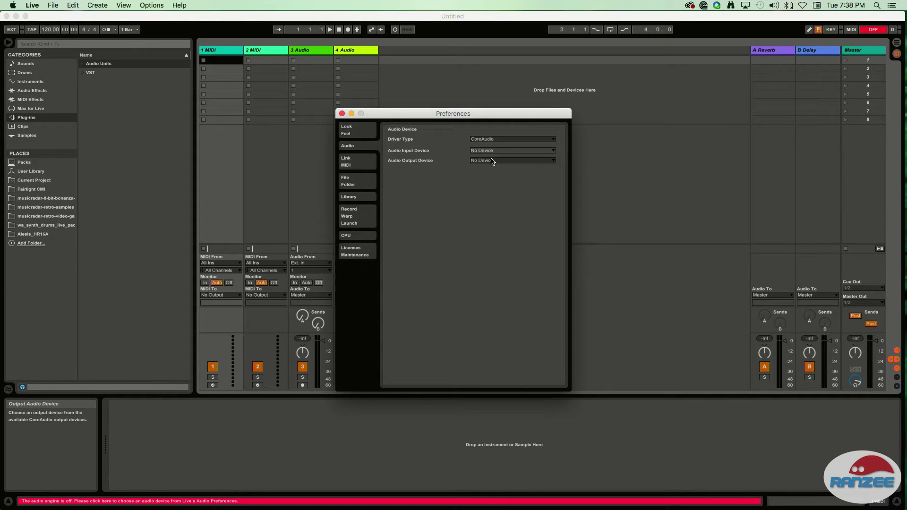
pyautogui.click(491, 151)
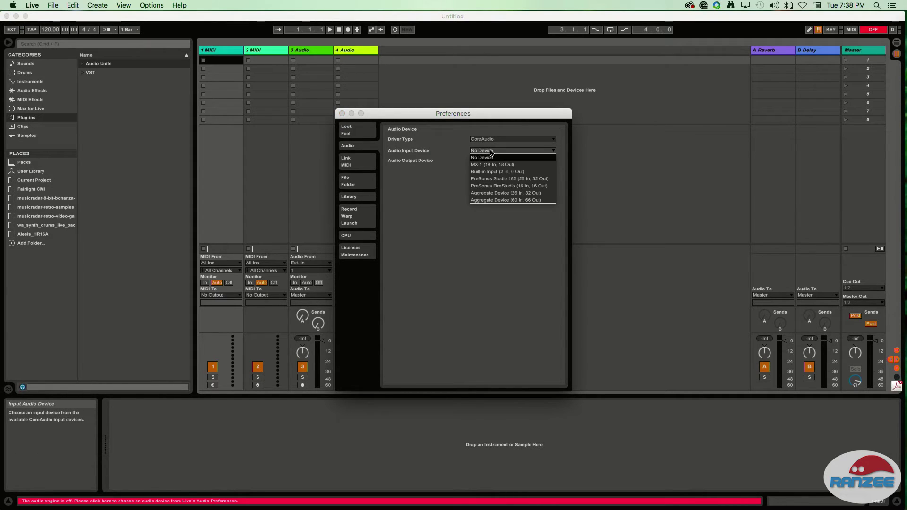
pyautogui.click(518, 200)
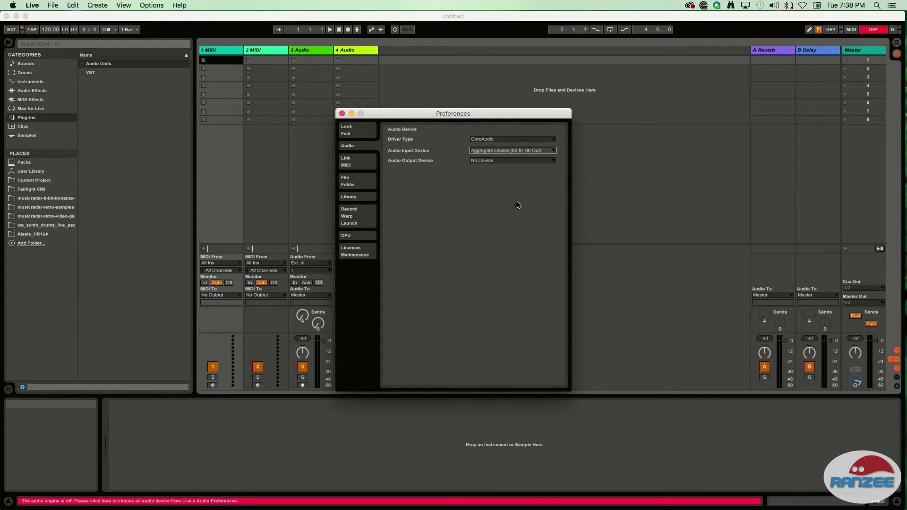
pyautogui.click(505, 161)
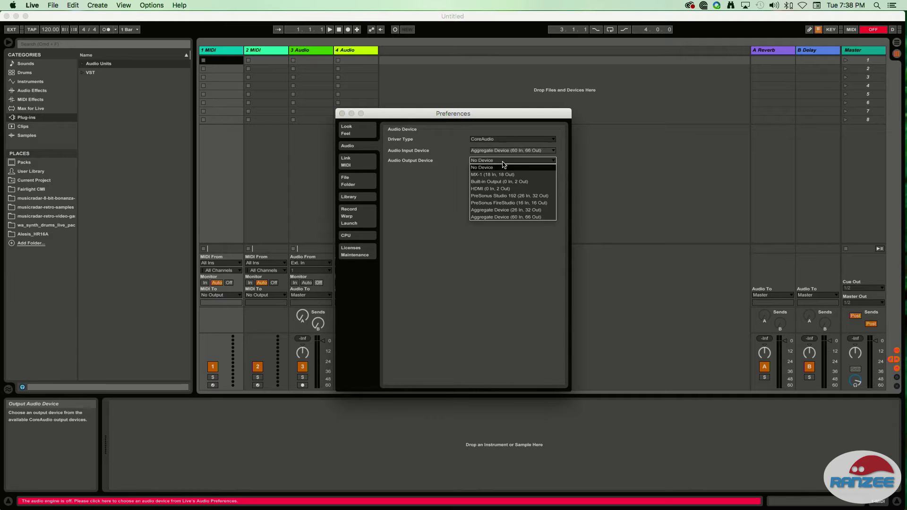
pyautogui.click(503, 217)
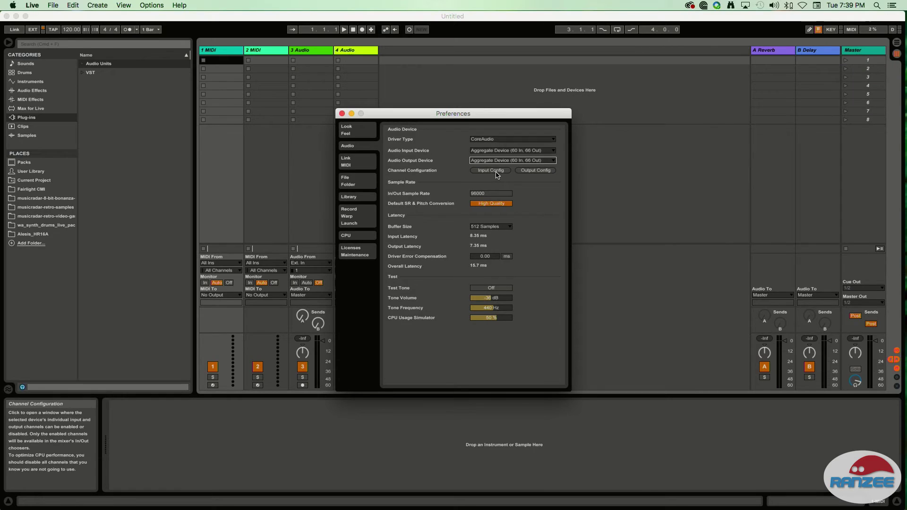
# Open Input Config to list the aggregate's input pairs, then switch to Audio MIDI Setup
pyautogui.click(494, 172)
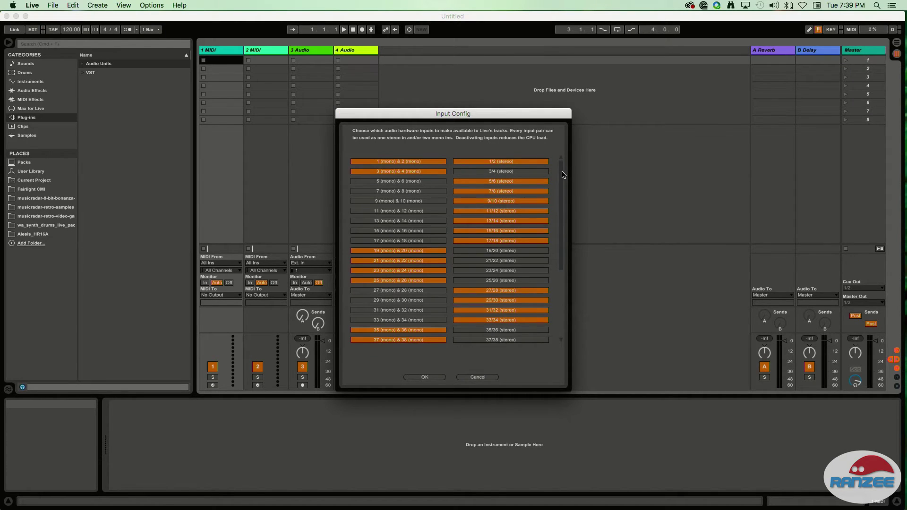
pyautogui.moveTo(562, 175)
pyautogui.mouseDown()
pyautogui.moveTo(562, 249)
pyautogui.moveTo(563, 166)
pyautogui.mouseUp()
pyautogui.press('super+Tab')
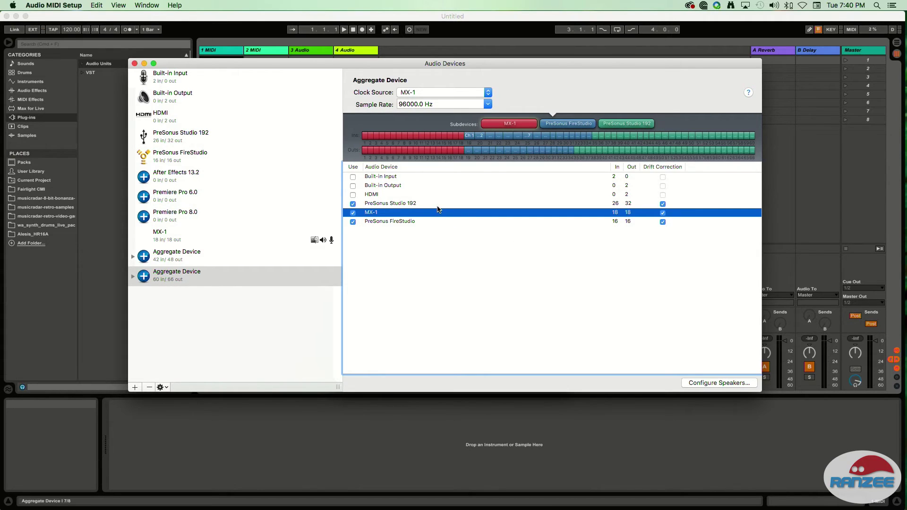
# Return to Live's Input Config dialog listing the aggregate's mono and stereo input pairs
pyautogui.click(260, 15)
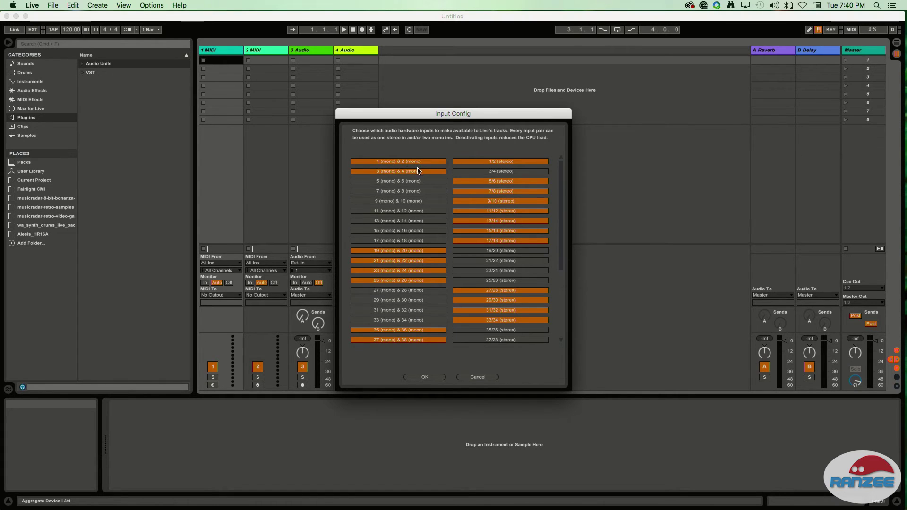
# Enable every stereo input pair from 1/2 through 59/60 and confirm with OK
pyautogui.click(462, 163)
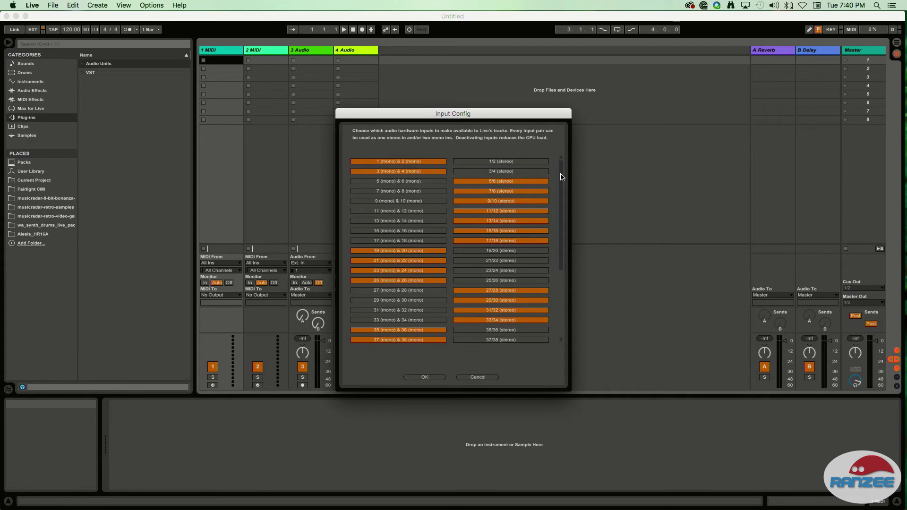
pyautogui.click(515, 164)
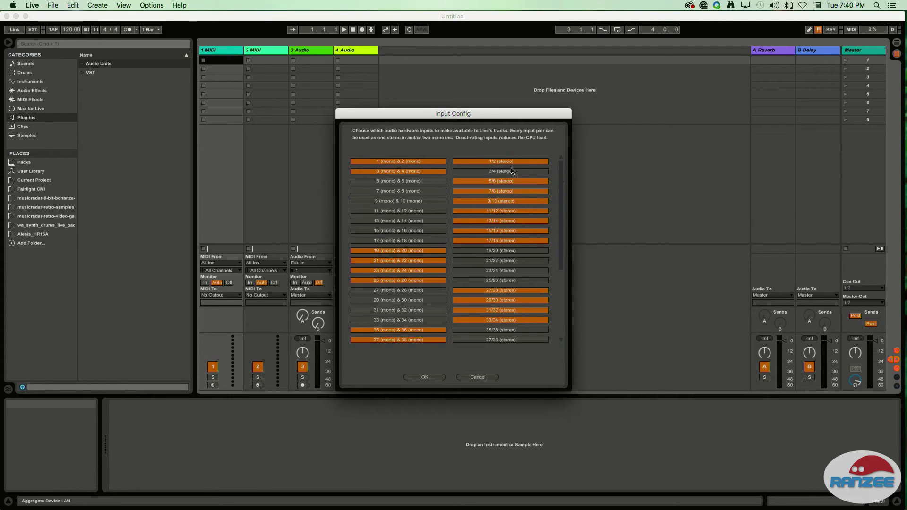
pyautogui.click(510, 172)
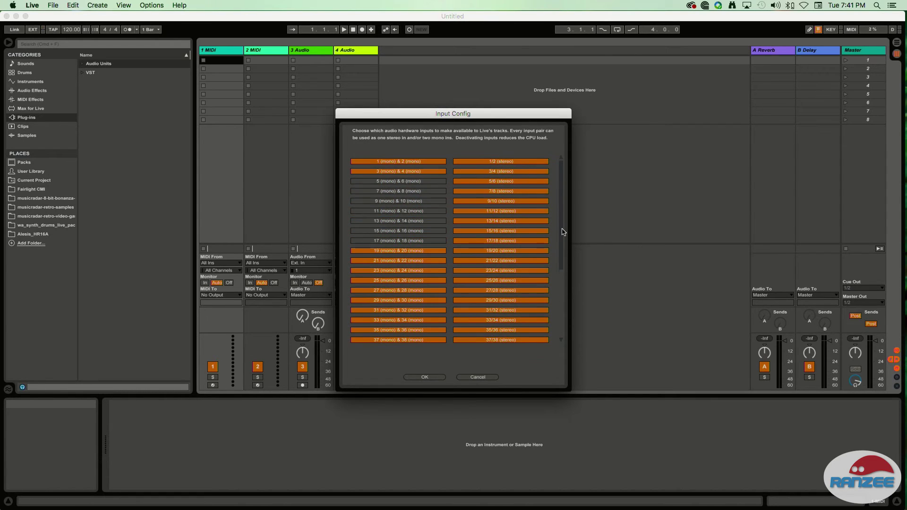
pyautogui.scroll(-5, 564, 232)
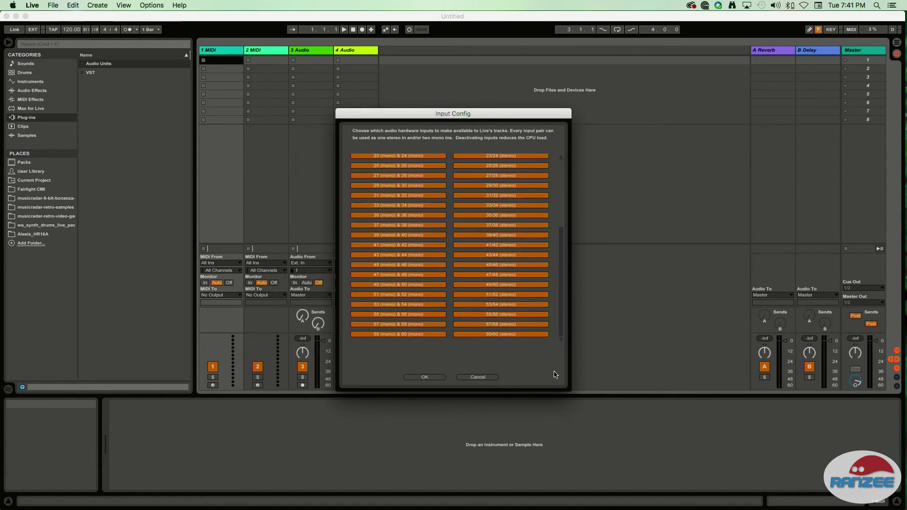
pyautogui.click(435, 378)
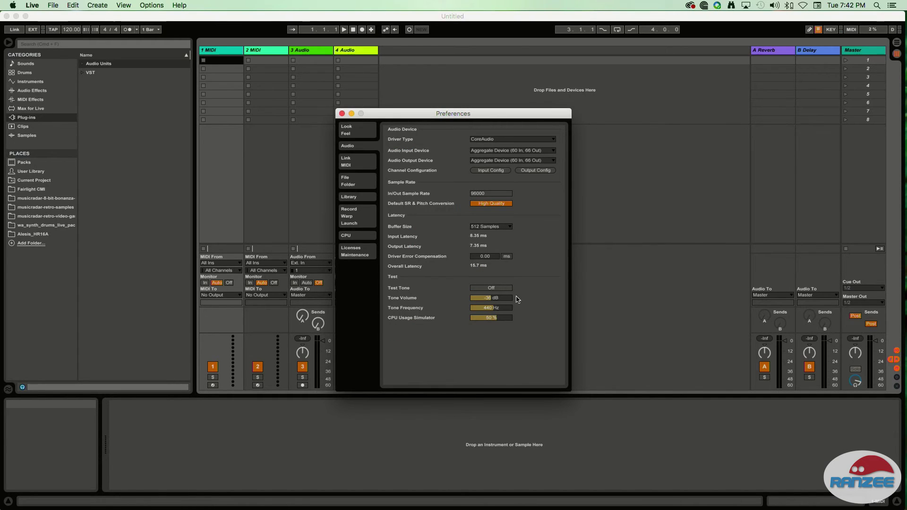
# Keep only output pair 17/18 enabled in Output Config and close Preferences
pyautogui.click(531, 171)
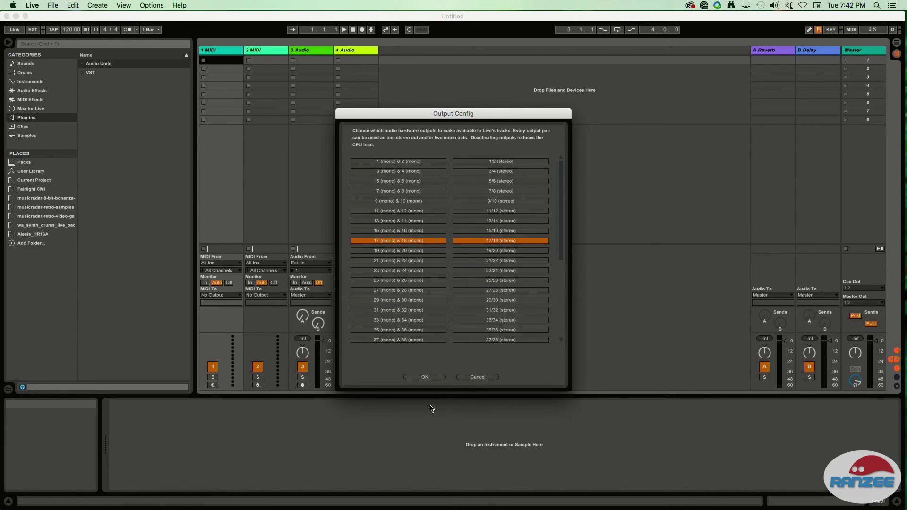
pyautogui.click(425, 377)
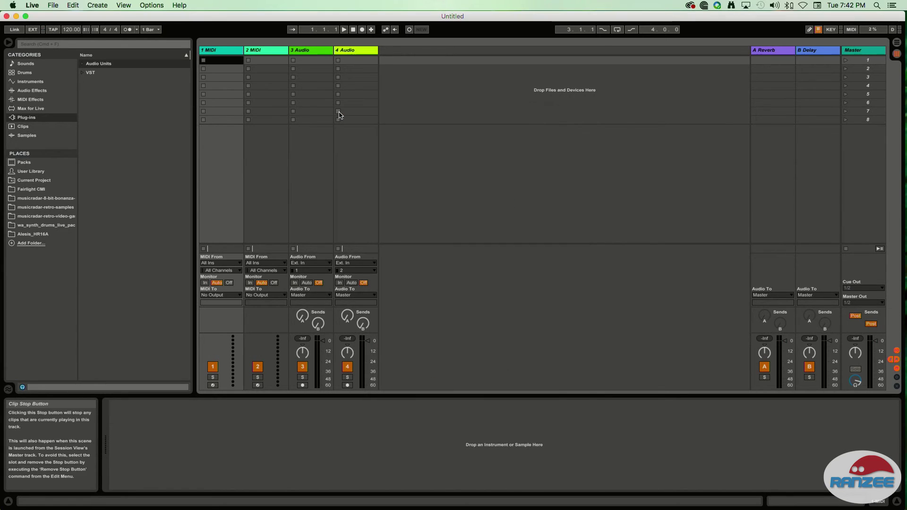
pyautogui.click(342, 114)
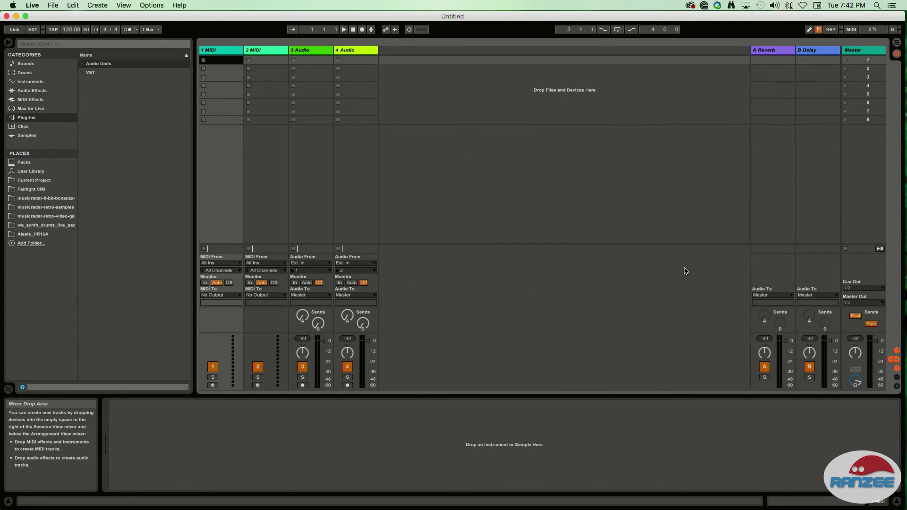
# Set the Master track's Cue Out and Master Out both to output pair 17/18
pyautogui.click(856, 288)
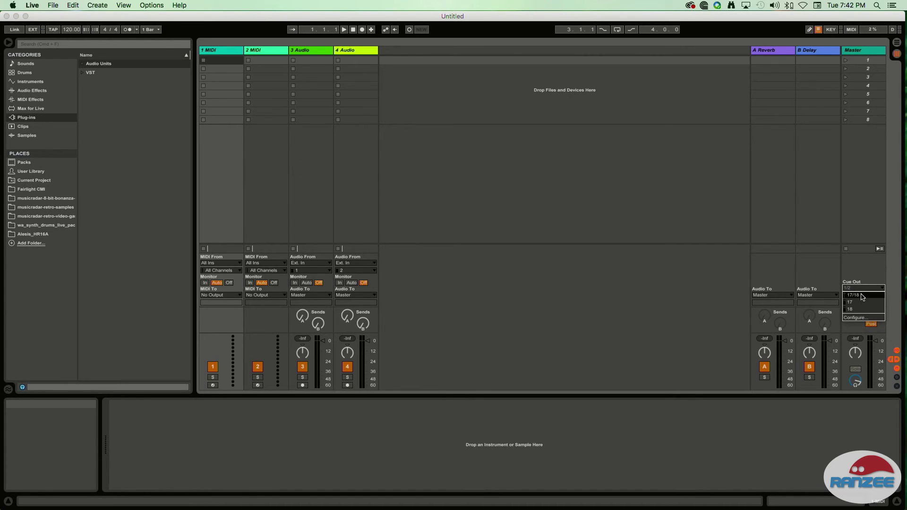
pyautogui.click(862, 296)
pyautogui.click(860, 303)
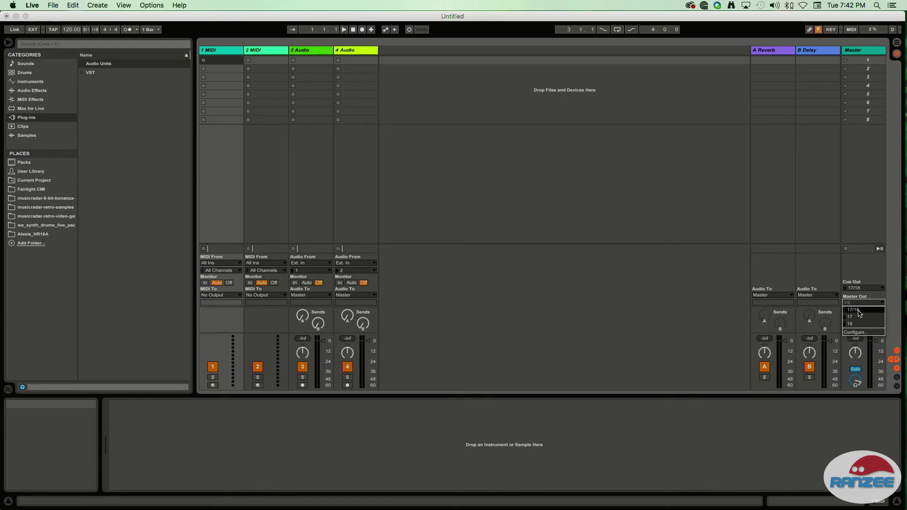
pyautogui.click(859, 310)
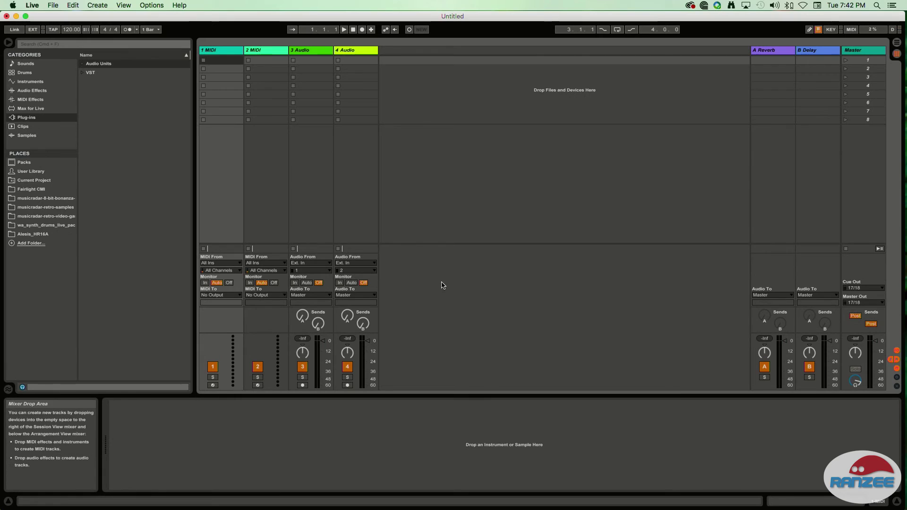
# Set audio track 3 to monitor In with its input channel set to 9/10
pyautogui.click(294, 283)
pyautogui.click(315, 270)
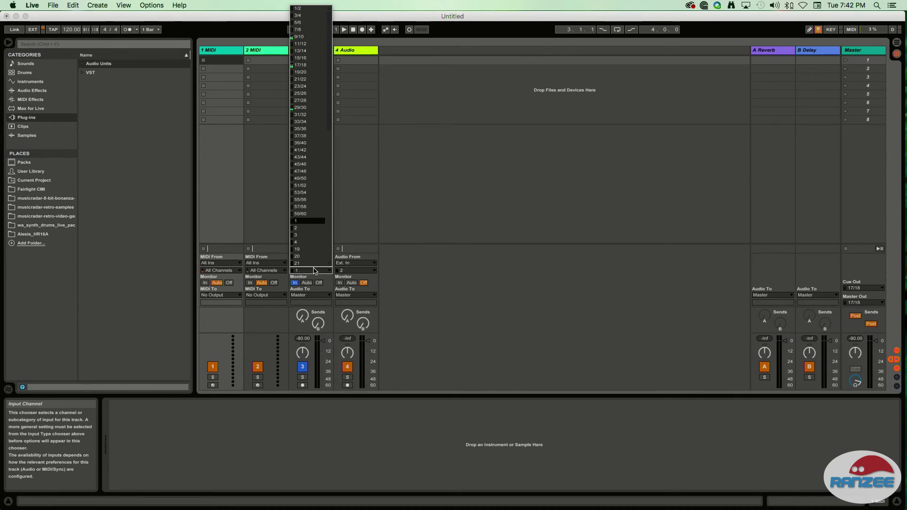
pyautogui.click(307, 38)
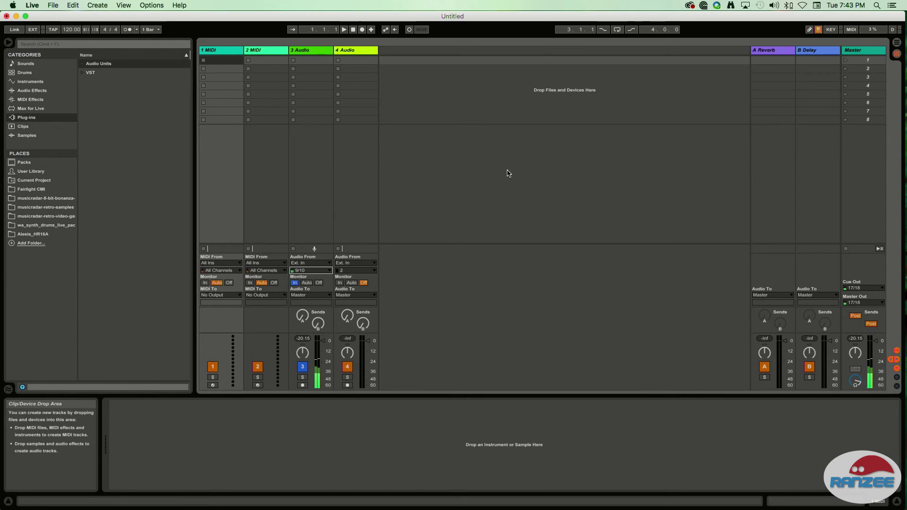
# Set audio track 4's input channel to 21 and its monitoring to In
pyautogui.click(347, 270)
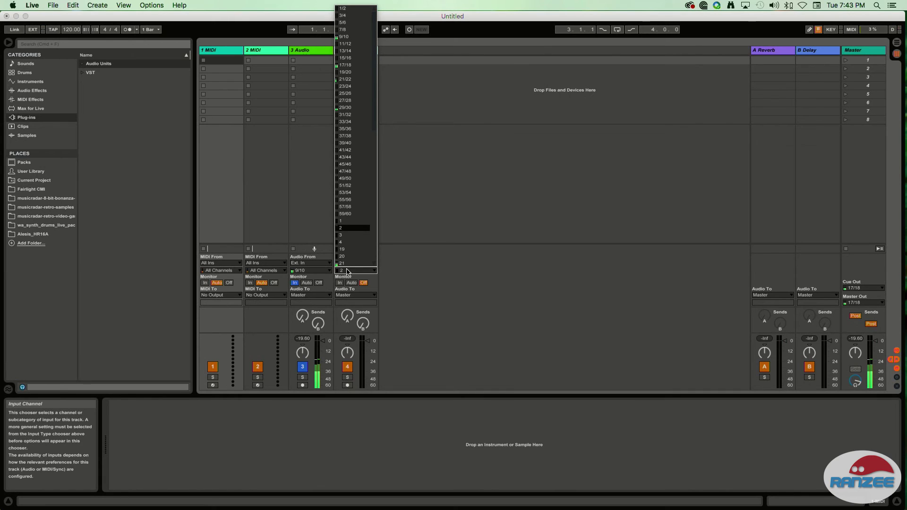
pyautogui.scroll(-5, 358, 229)
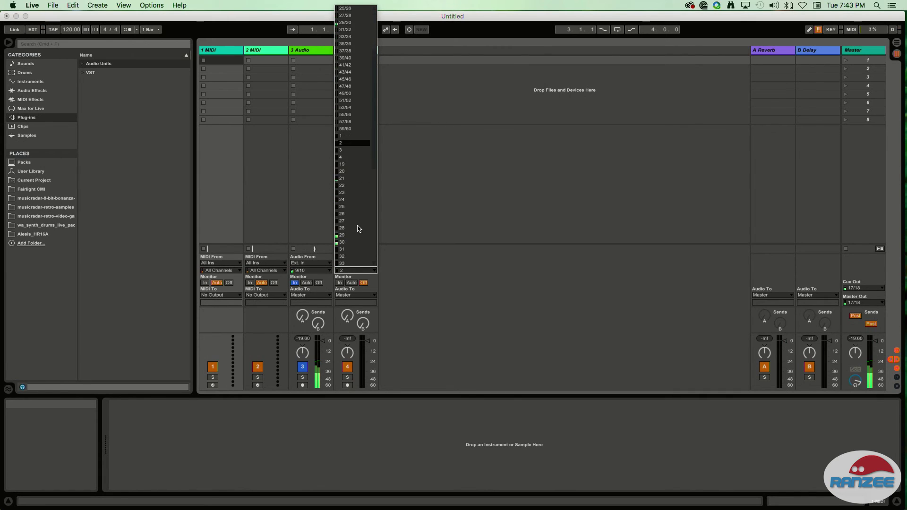
pyautogui.scroll(-1, 357, 228)
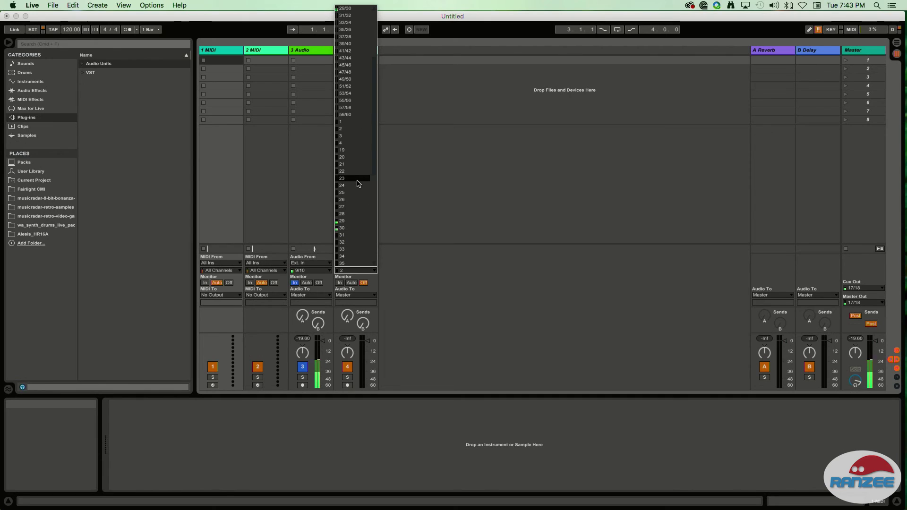
pyautogui.scroll(-2, 358, 180)
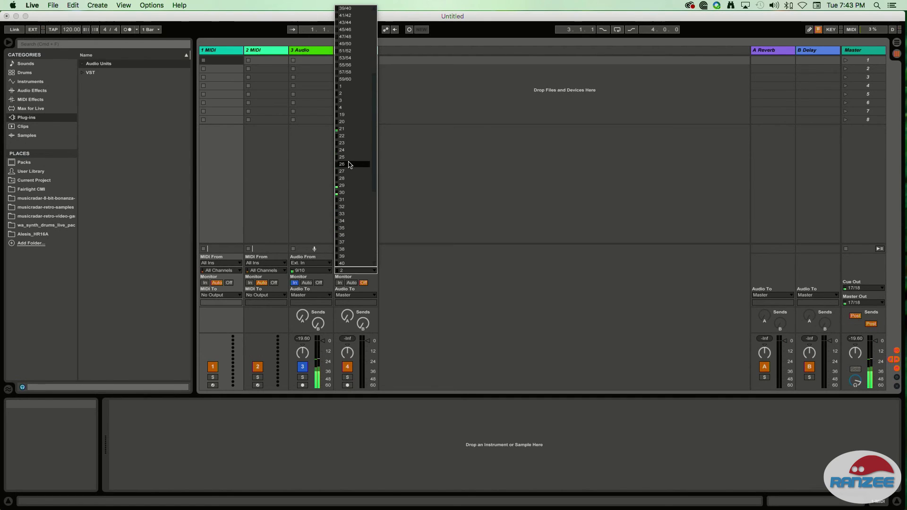
pyautogui.click(344, 129)
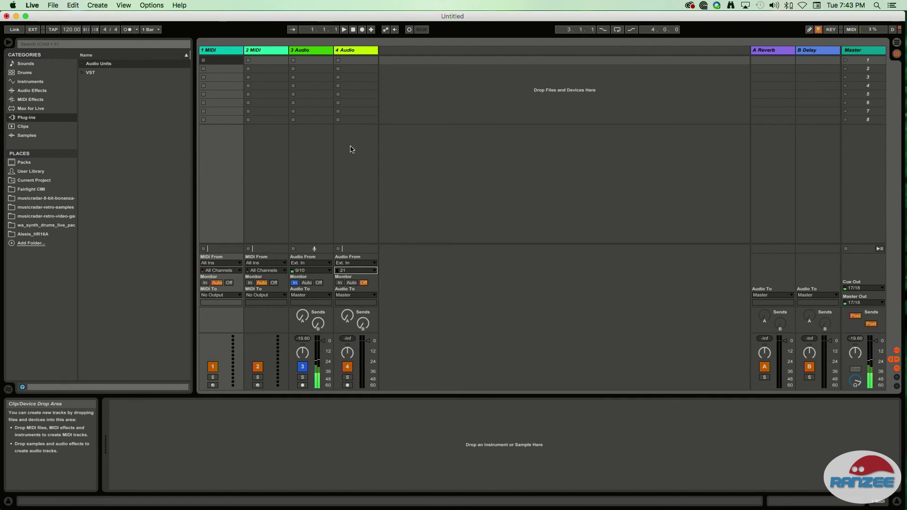
pyautogui.click(339, 282)
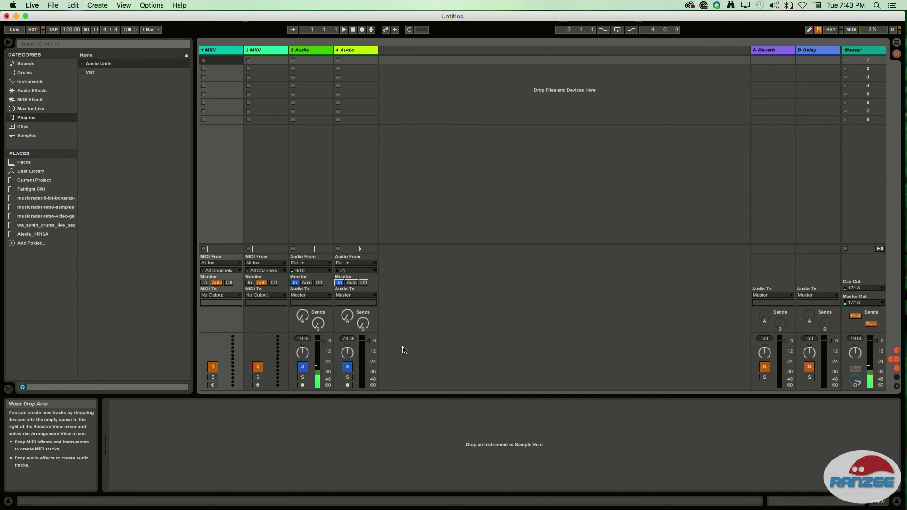